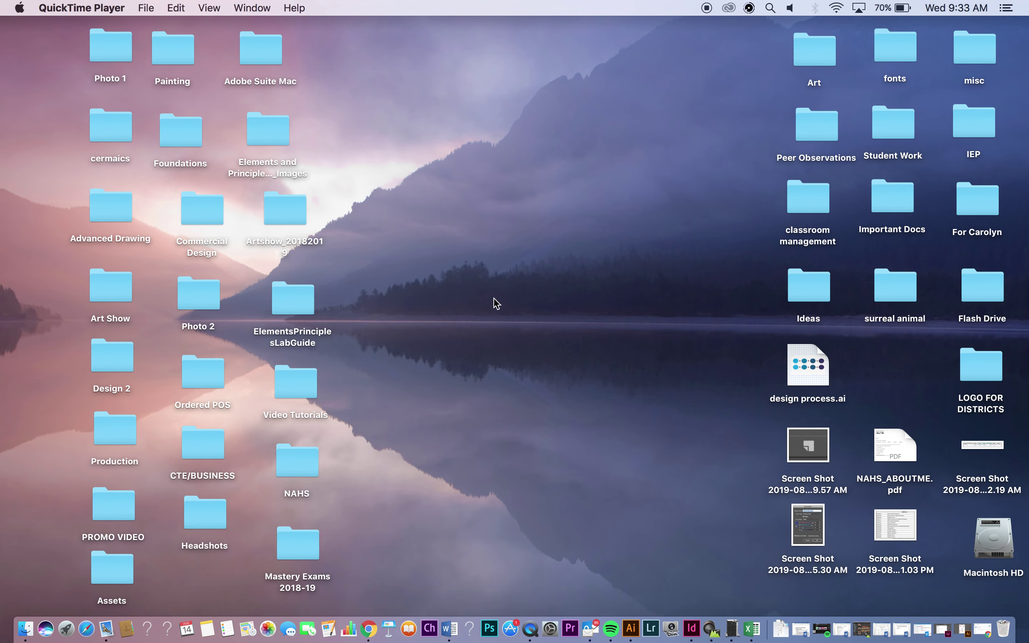
Bring Adobe Illustrator CC to the front from the Dock to reach the open cheat sheet document
{"action": "left_click", "coordinate": [632, 630]}
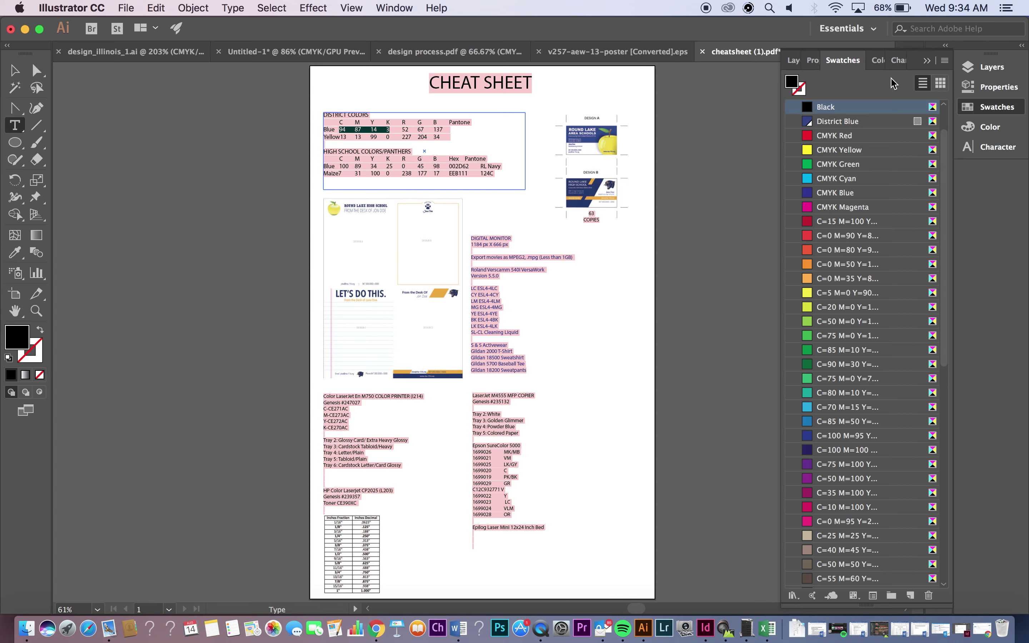
{"action": "left_click", "coordinate": [927, 64]}
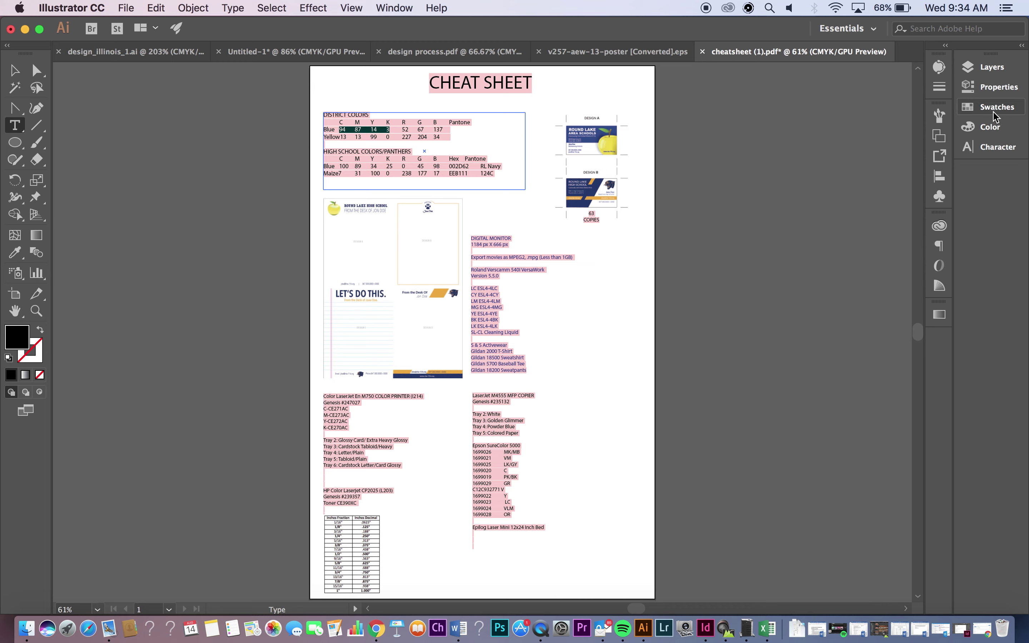
{"action": "left_click", "coordinate": [392, 7]}
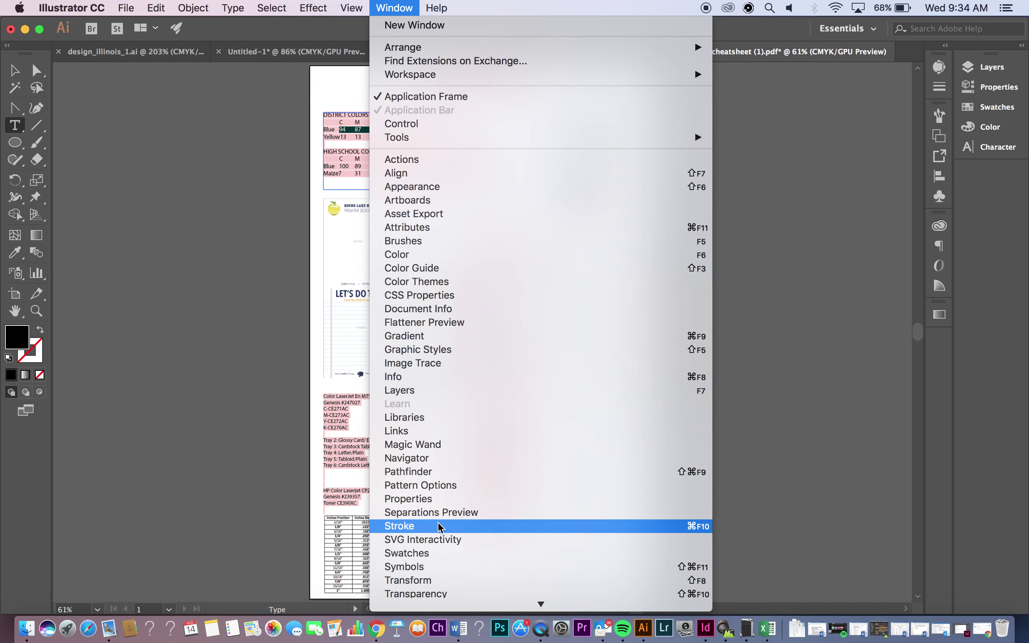
{"action": "left_click", "coordinate": [435, 554]}
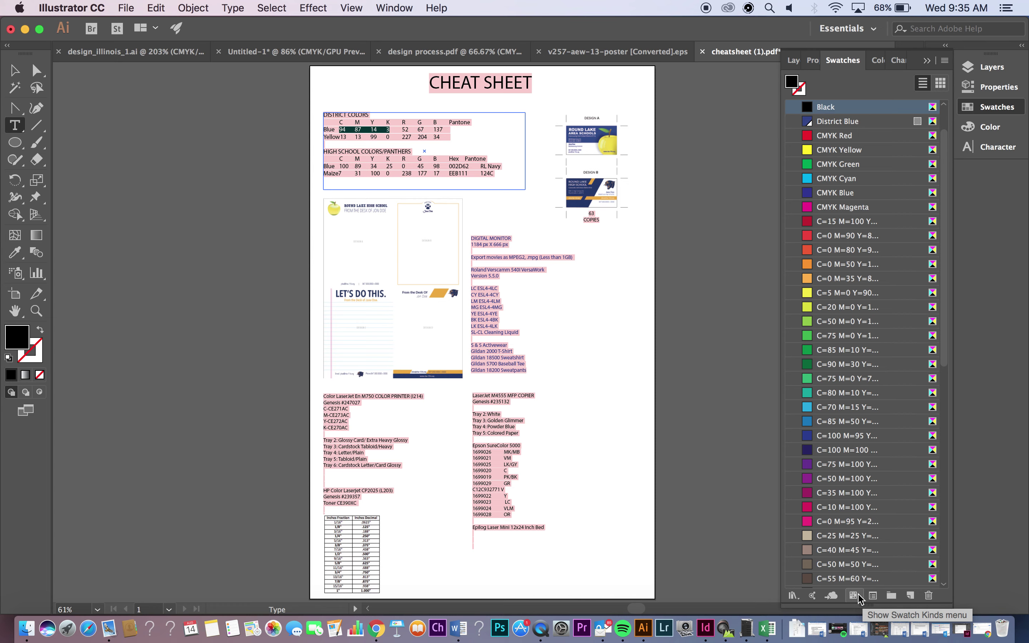
Start a new swatch named District Yellow, keeping it a Process Color in CMYK mode
{"action": "left_click", "coordinate": [911, 595]}
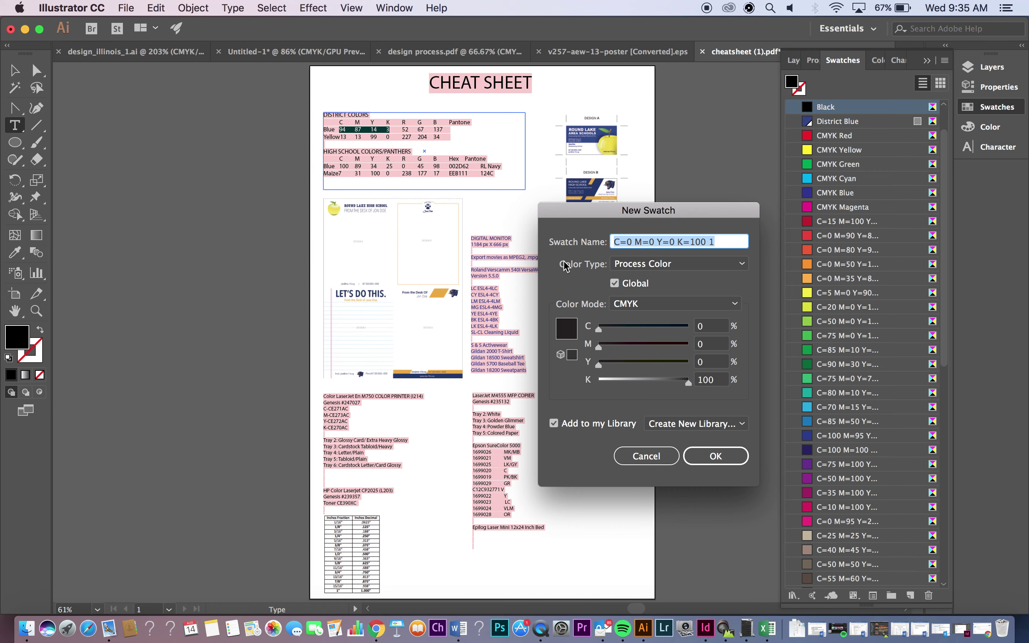
{"action": "type", "text": "Di"}
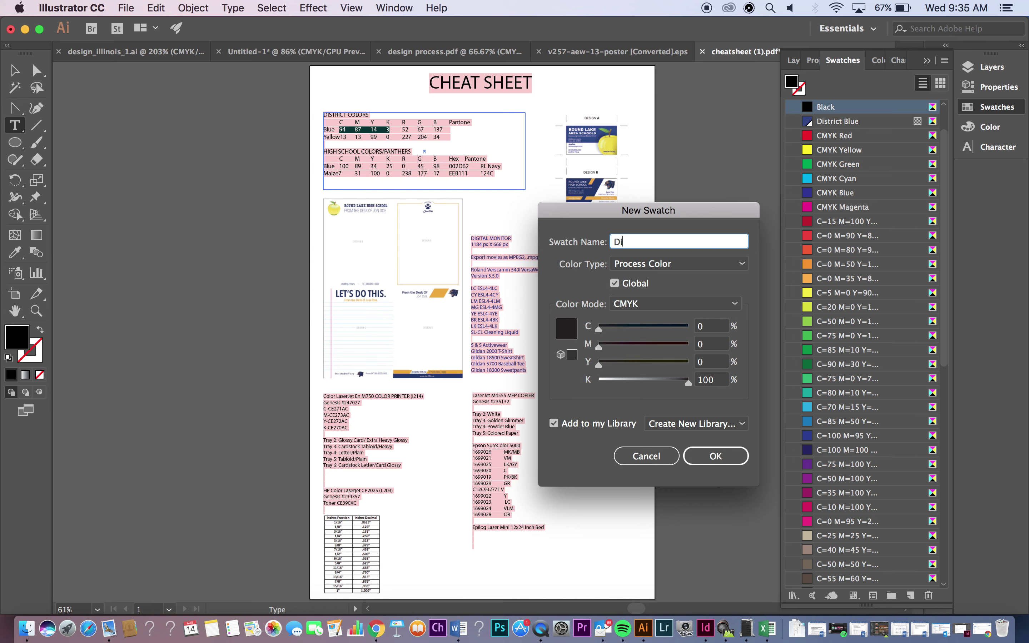
{"action": "type", "text": "strict Yellow"}
{"action": "left_click", "coordinate": [685, 264]}
{"action": "left_click", "coordinate": [688, 280]}
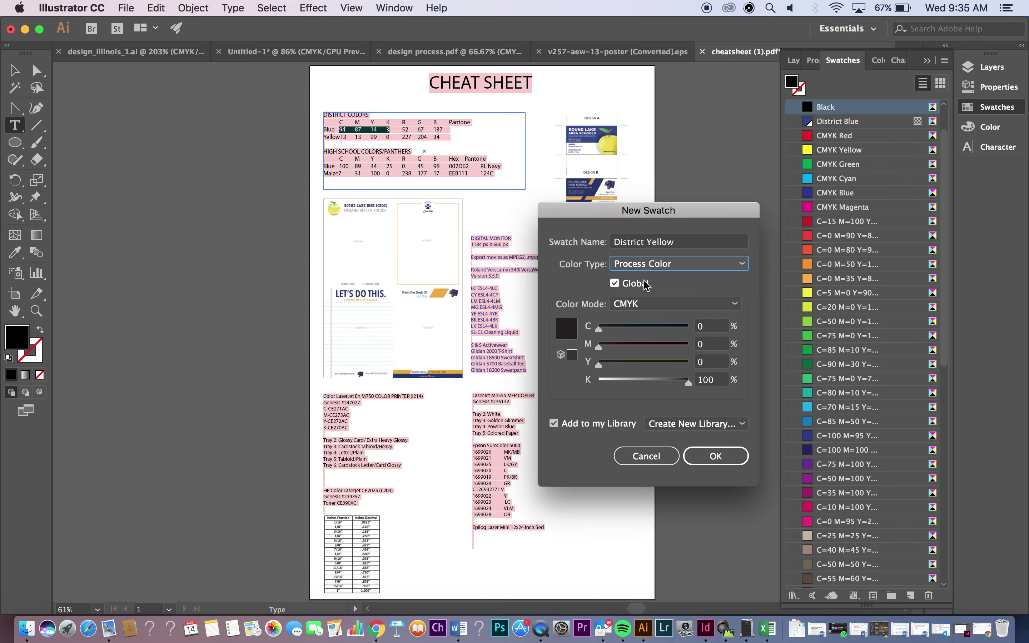
{"action": "left_click", "coordinate": [647, 303]}
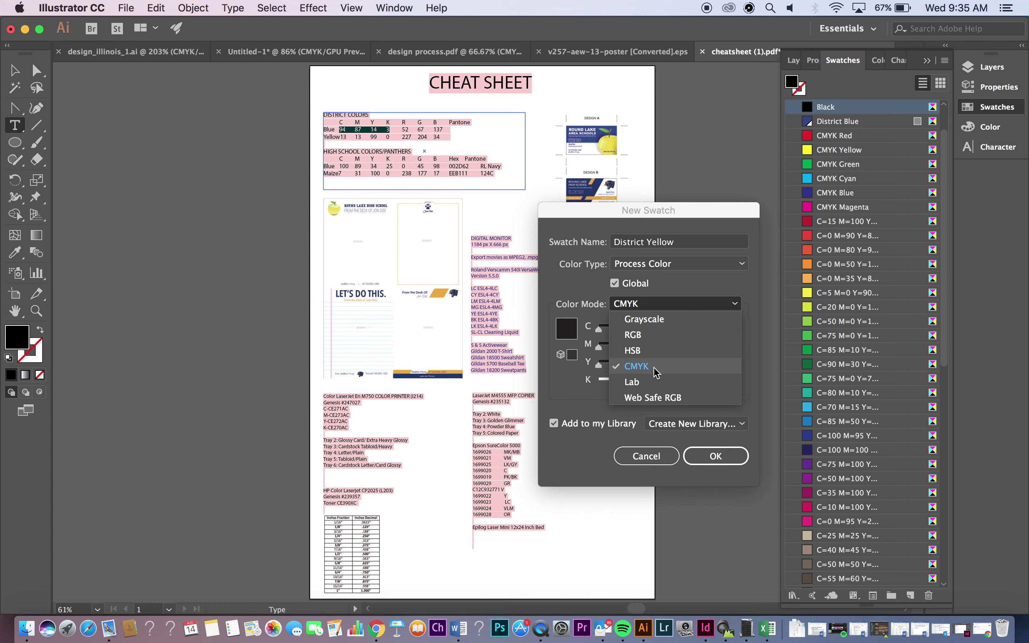
{"action": "left_click", "coordinate": [636, 366]}
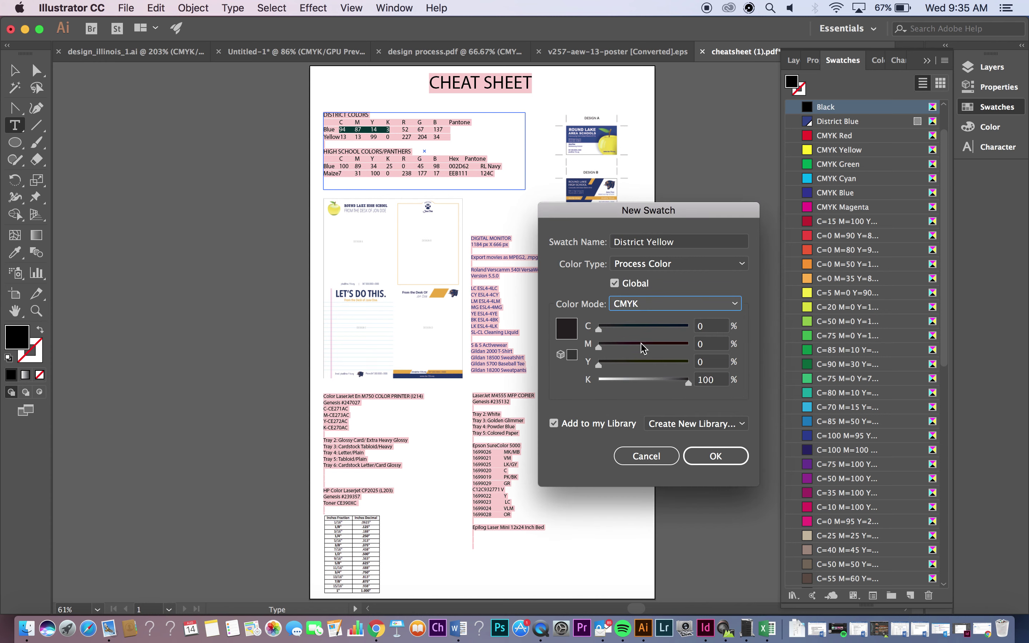
Give the swatch C 94, M 87, Y 14, K 3 and add it
{"action": "left_click", "coordinate": [711, 329]}
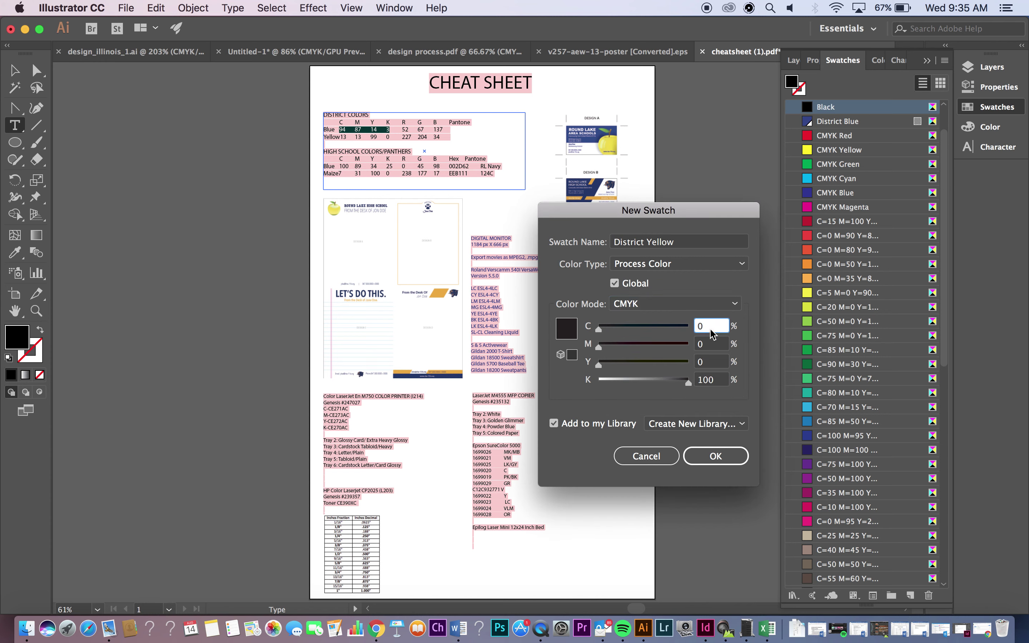
{"action": "key", "text": "BackSpace"}
{"action": "type", "text": "94"}
{"action": "key", "text": "Tab"}
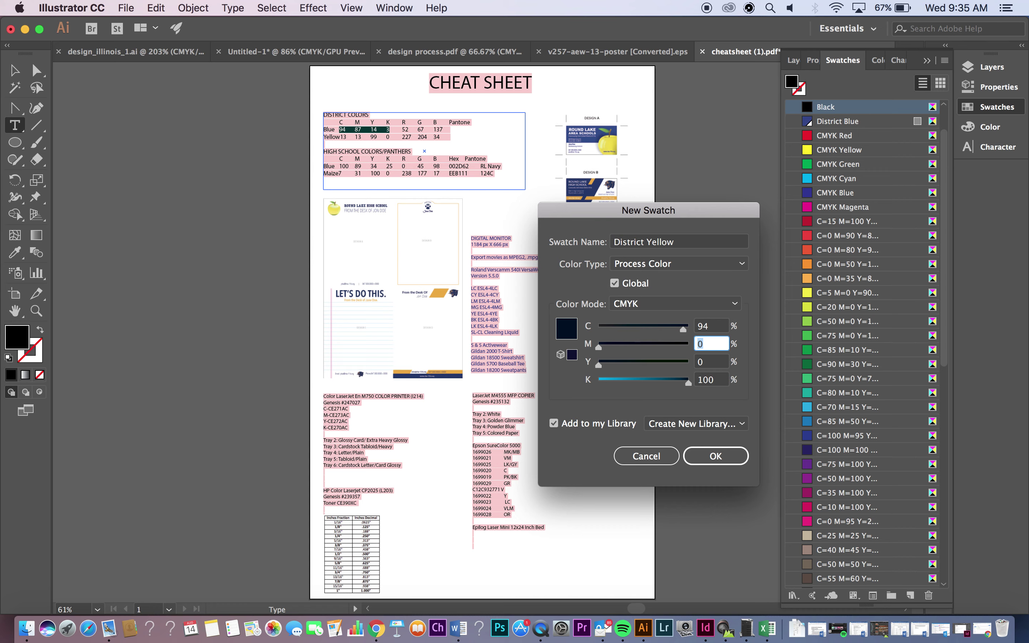
{"action": "type", "text": "87"}
{"action": "key", "text": "Tab"}
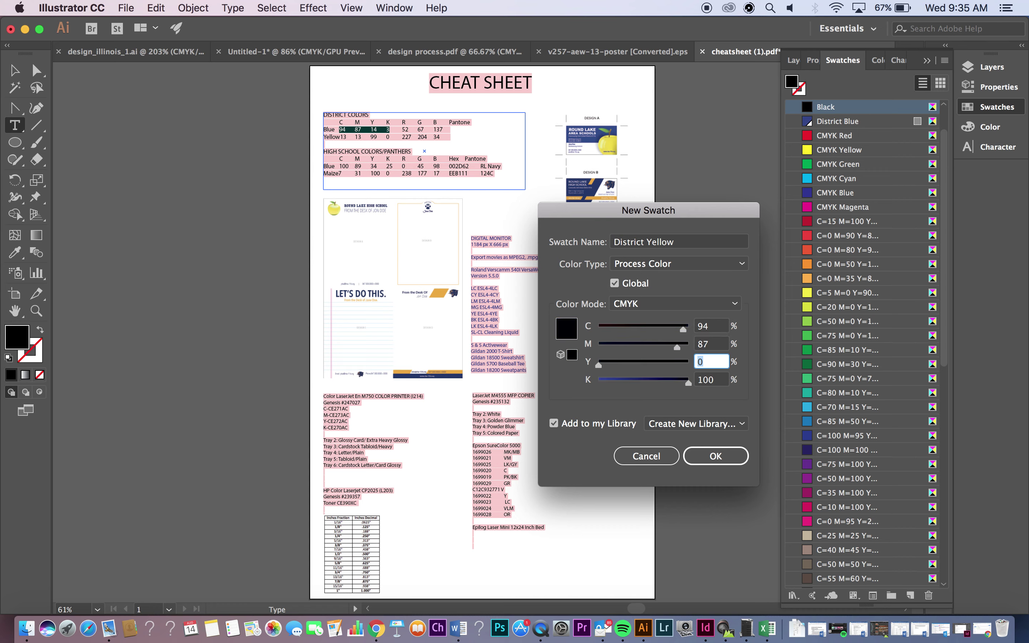
{"action": "type", "text": "14"}
{"action": "key", "text": "Tab"}
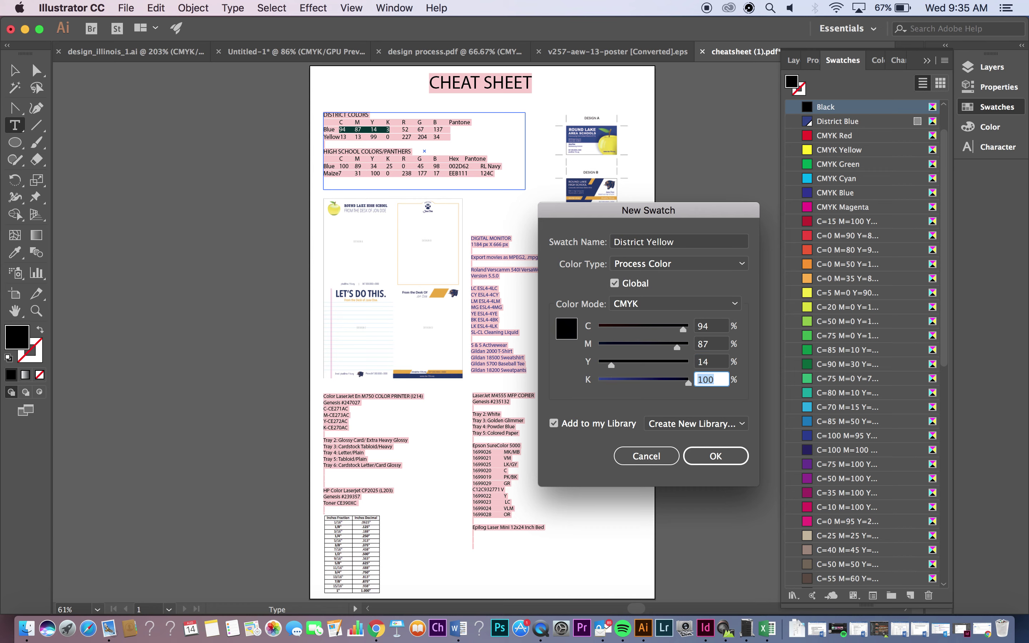
{"action": "type", "text": "3"}
{"action": "left_click", "coordinate": [722, 459]}
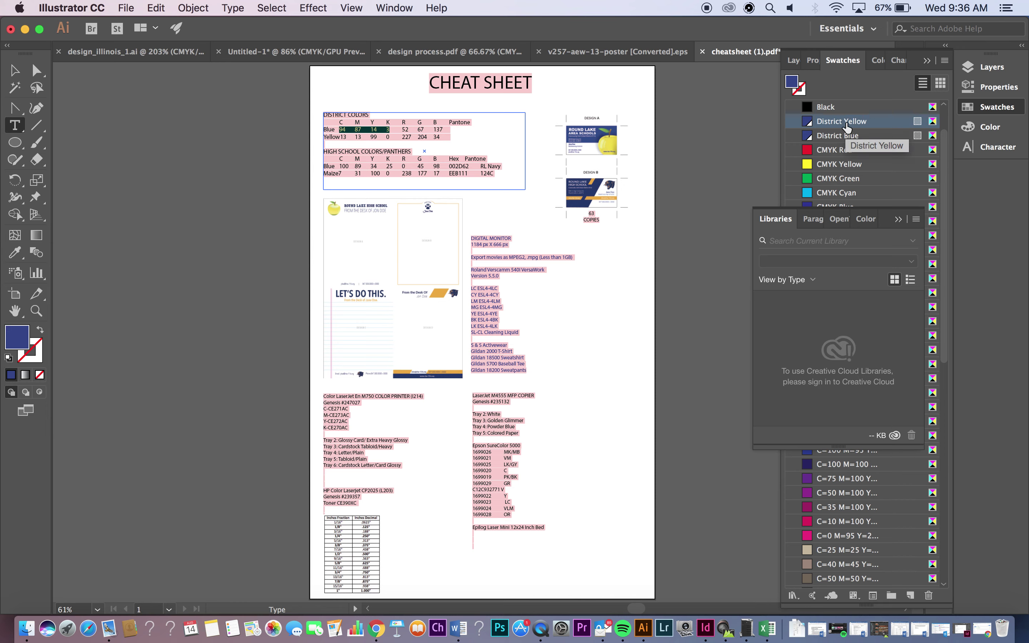
Change District Yellow's swatch values to C 13, M 13, Y 99, K 0
{"action": "double_click", "coordinate": [875, 124]}
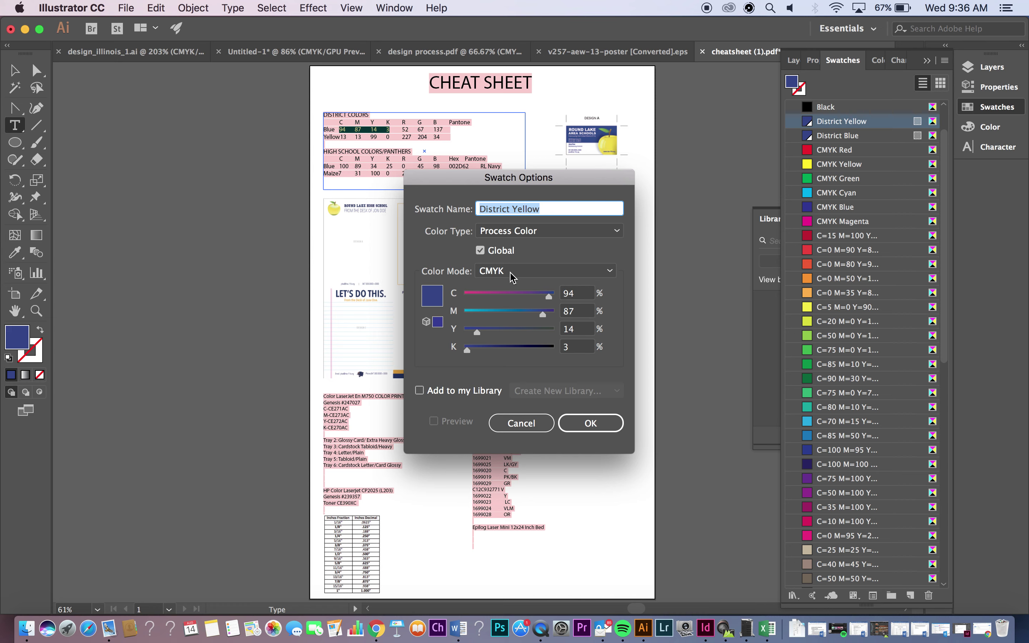
{"action": "left_click", "coordinate": [586, 296]}
{"action": "key", "text": "BackSpace"}
{"action": "key", "text": "BackSpace"}
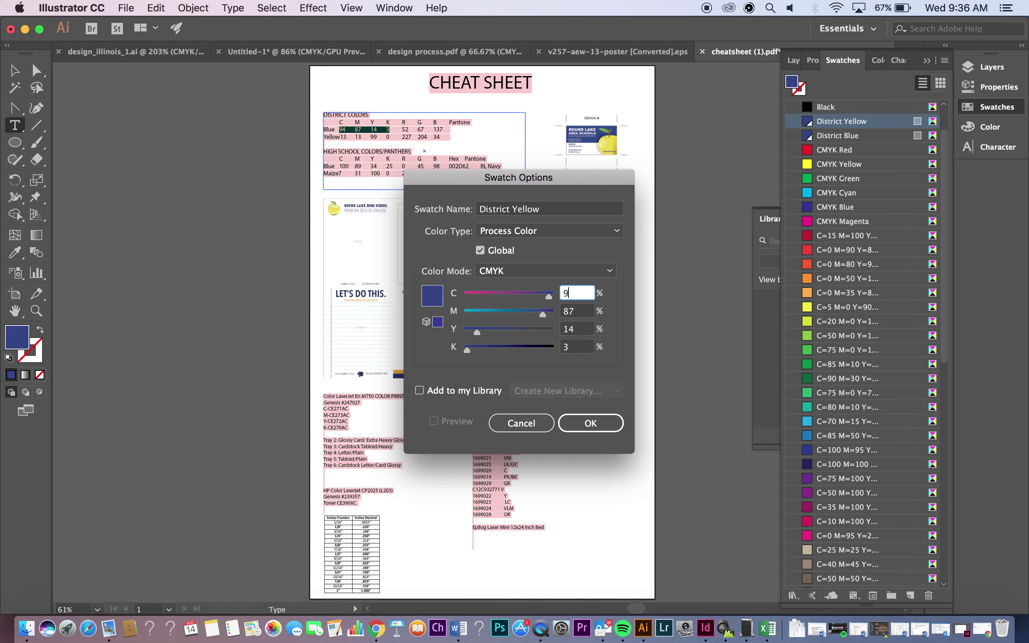
{"action": "type", "text": "13"}
{"action": "key", "text": "Tab"}
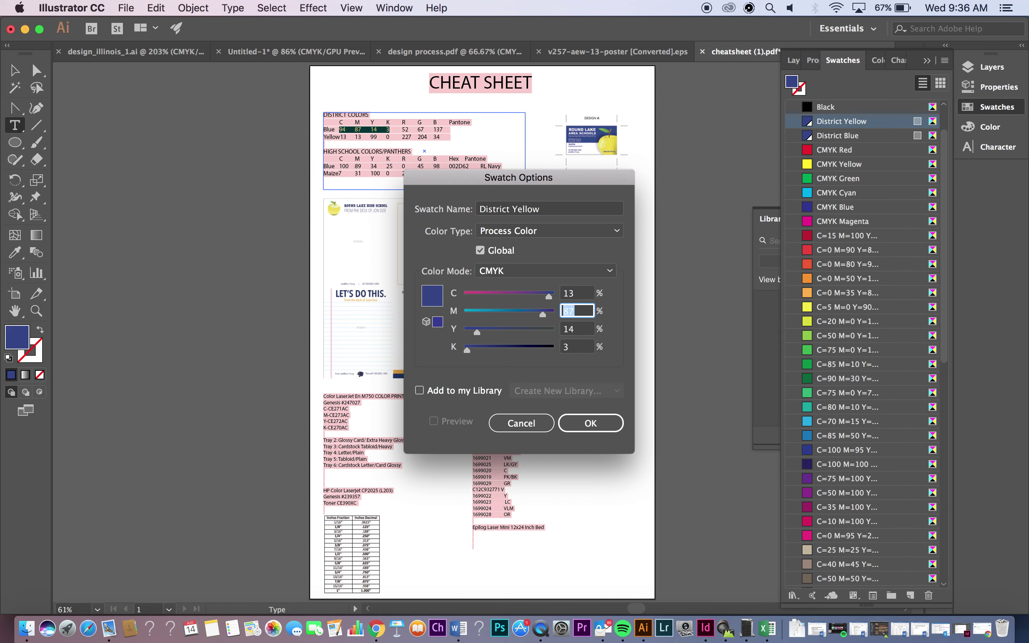
{"action": "type", "text": "13"}
{"action": "key", "text": "Tab"}
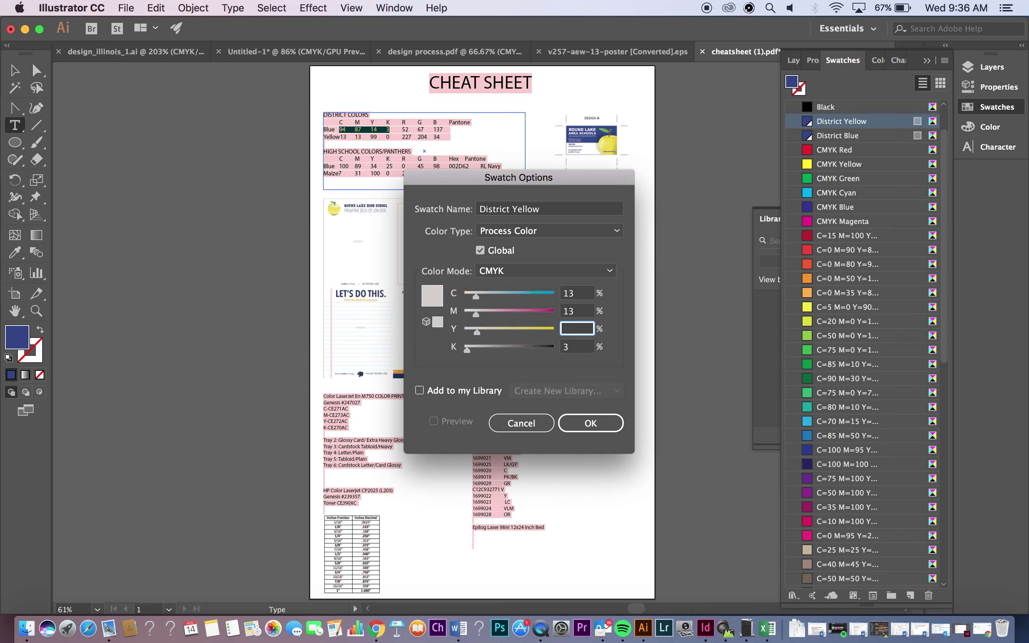
{"action": "type", "text": "99"}
{"action": "key", "text": "Tab"}
{"action": "type", "text": "0"}
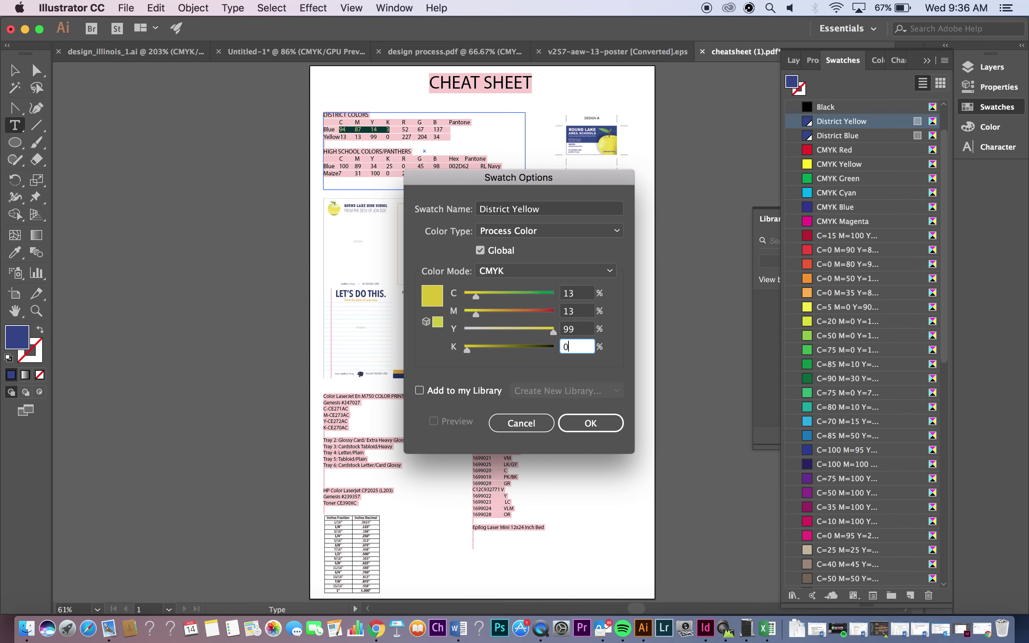
Also save District Yellow to a library, apply the change, and close the Libraries panel
{"action": "left_click", "coordinate": [420, 391]}
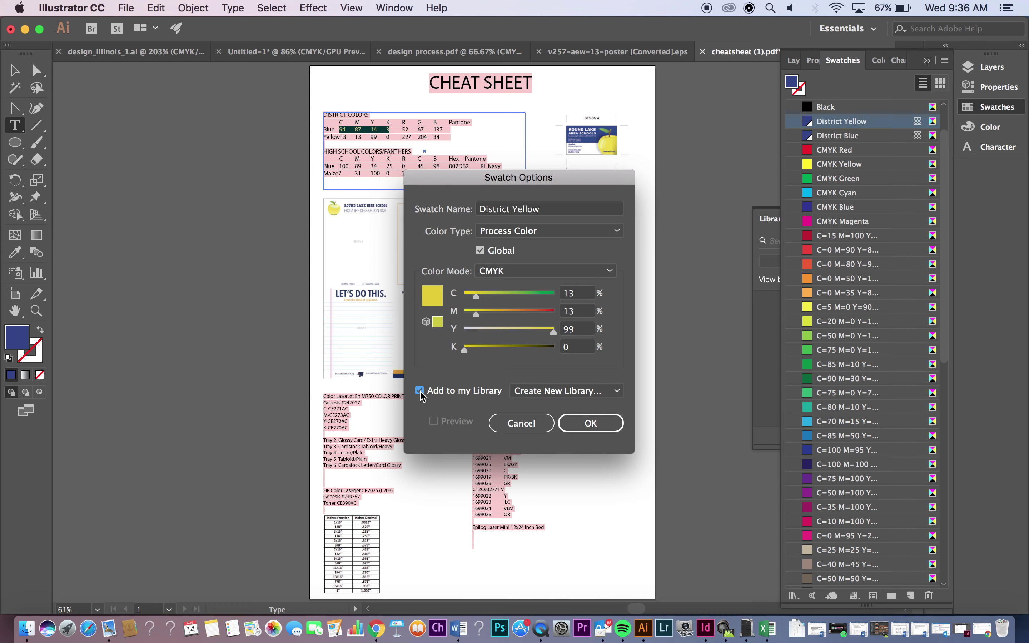
{"action": "left_click", "coordinate": [605, 424]}
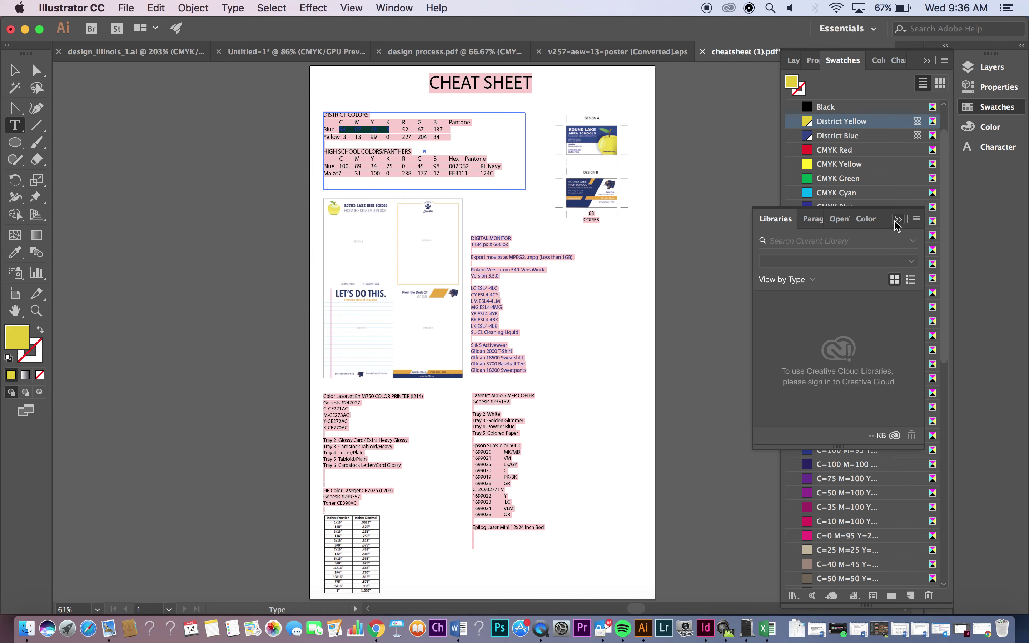
{"action": "left_click", "coordinate": [896, 221]}
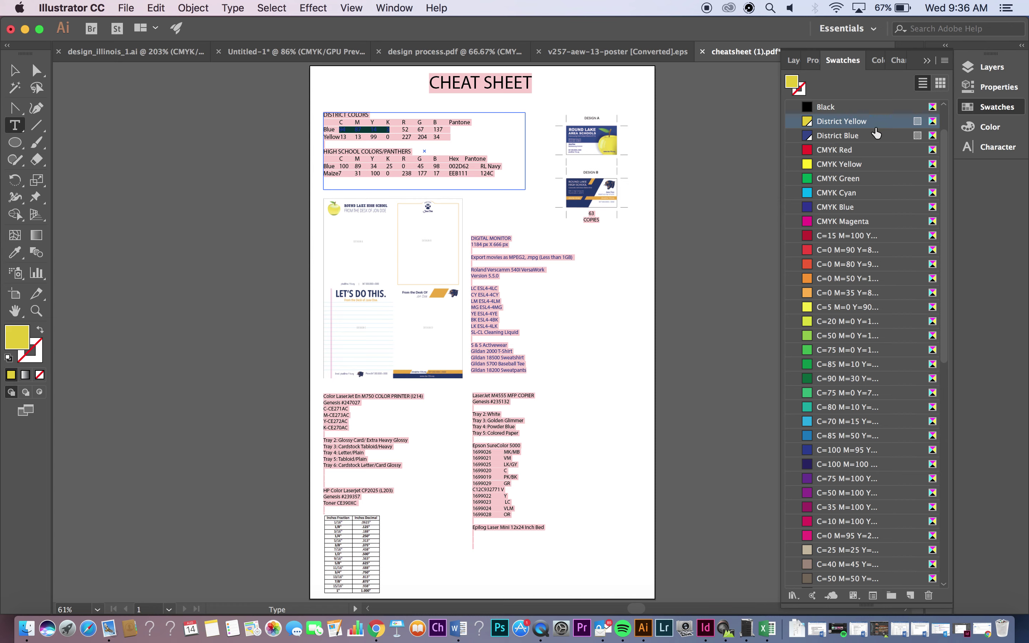
Create the High School Blue swatch with C 100, M 89, Y 34, K 25, then close the Libraries panel
{"action": "left_click", "coordinate": [910, 598]}
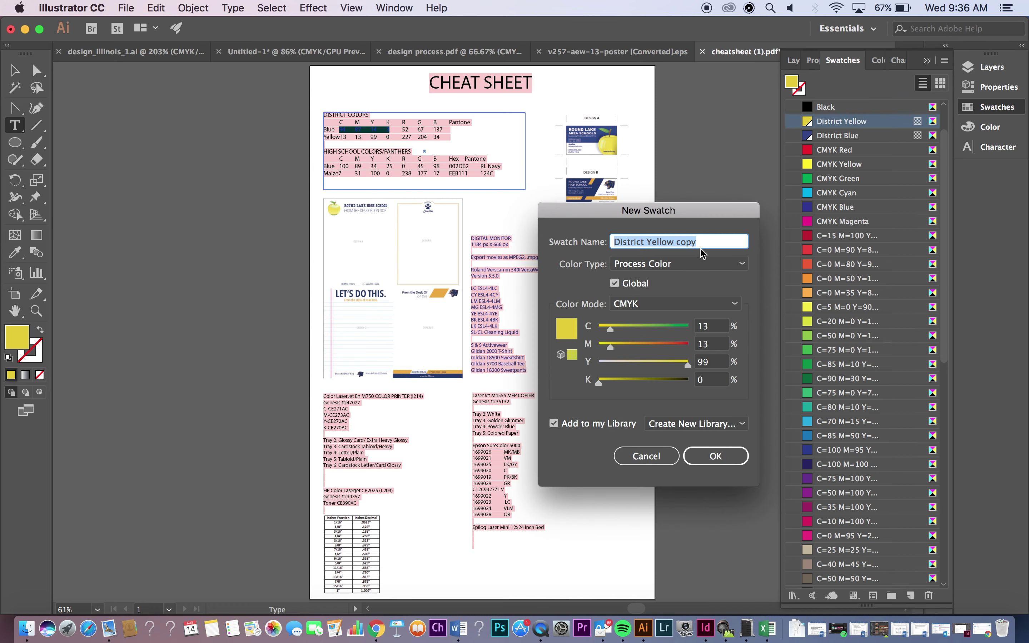
{"action": "type", "text": "High"}
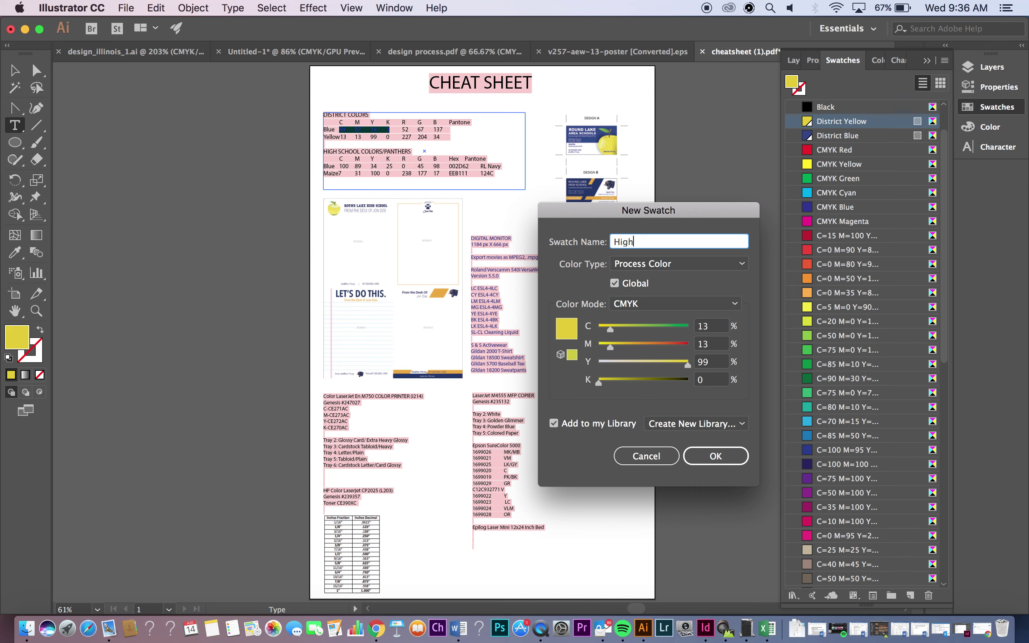
{"action": "type", "text": " School Blue"}
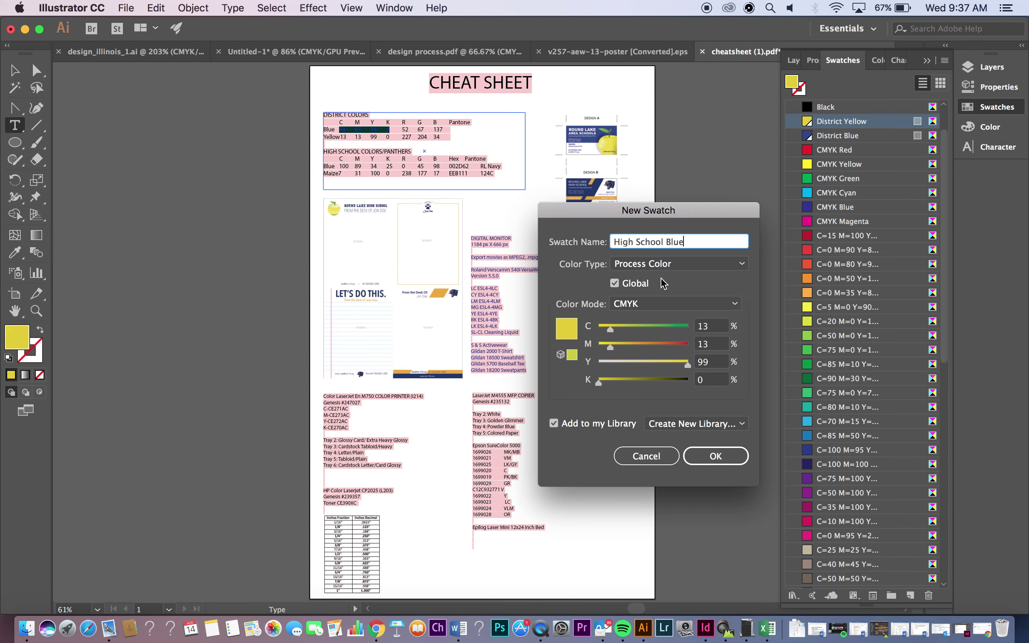
{"action": "left_click", "coordinate": [718, 326]}
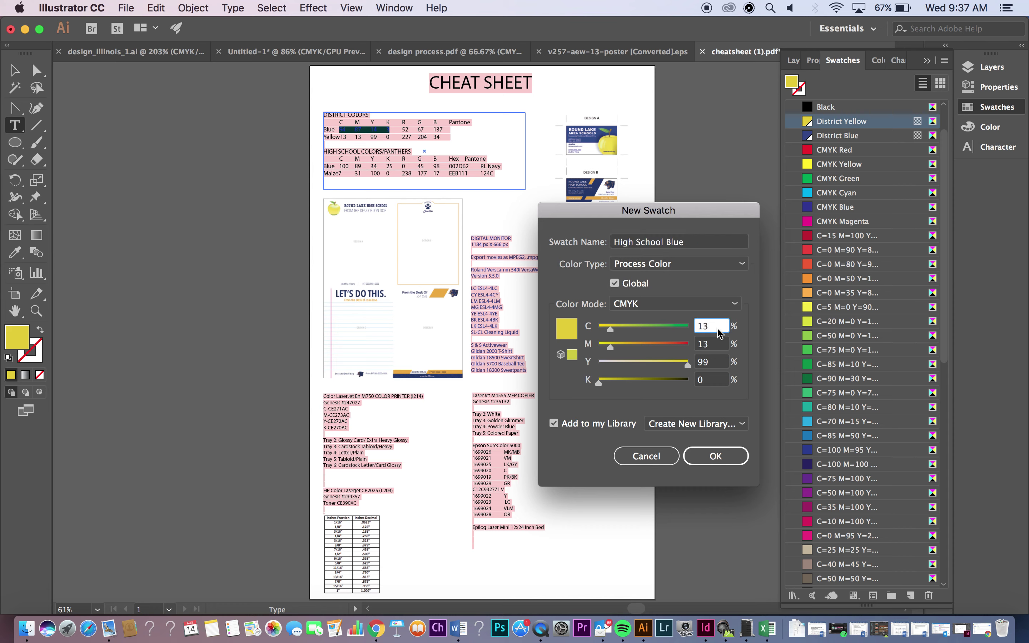
{"action": "type", "text": "100"}
{"action": "key", "text": "Tab"}
{"action": "type", "text": "8"}
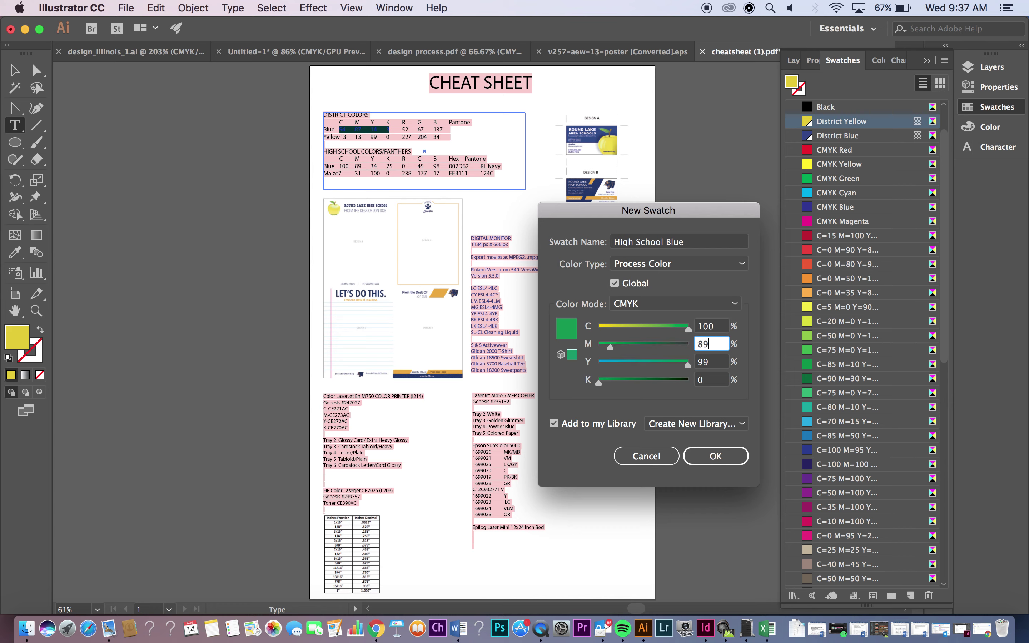
{"action": "type", "text": "9"}
{"action": "key", "text": "Tab"}
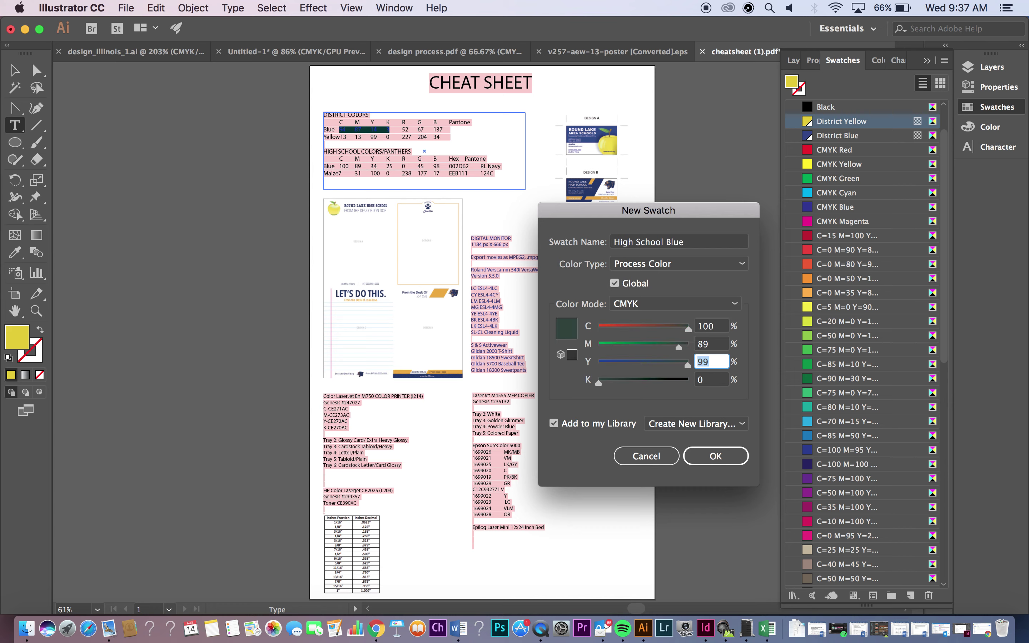
{"action": "type", "text": "34"}
{"action": "key", "text": "Tab"}
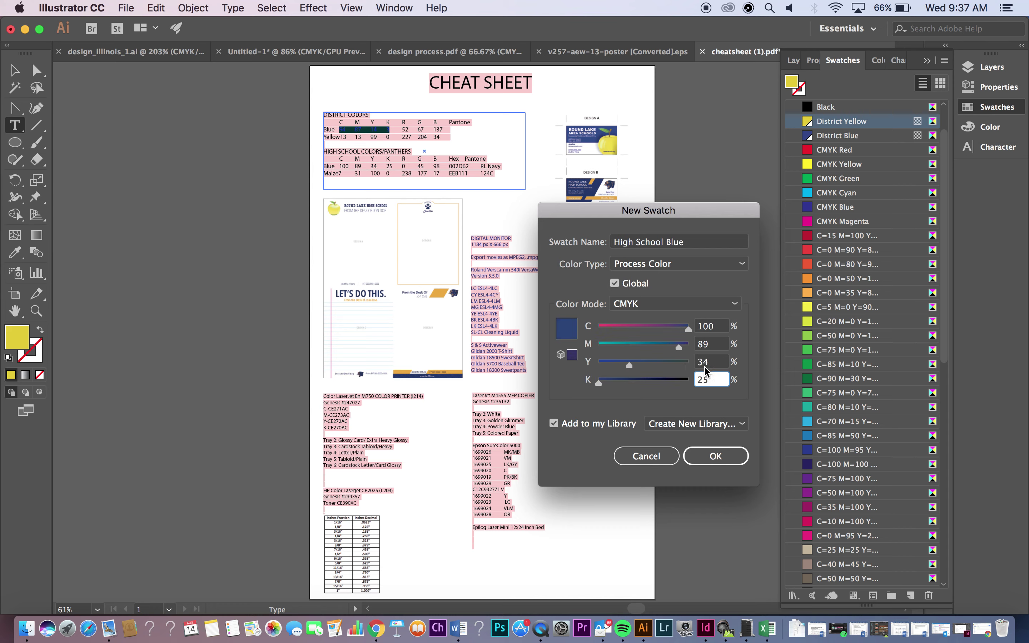
{"action": "left_click", "coordinate": [717, 456]}
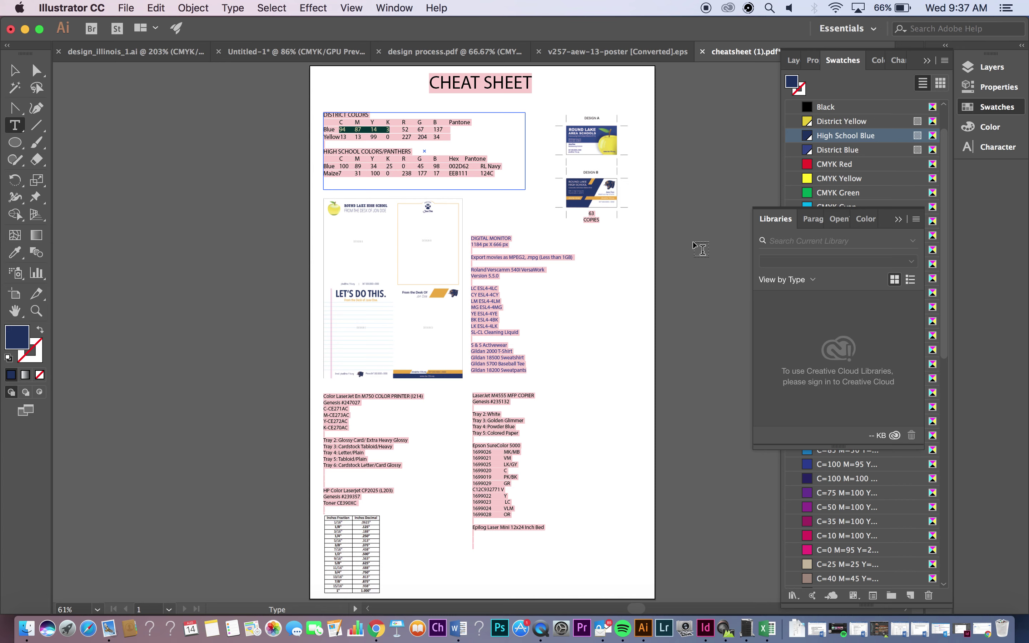
{"action": "left_click", "coordinate": [899, 219]}
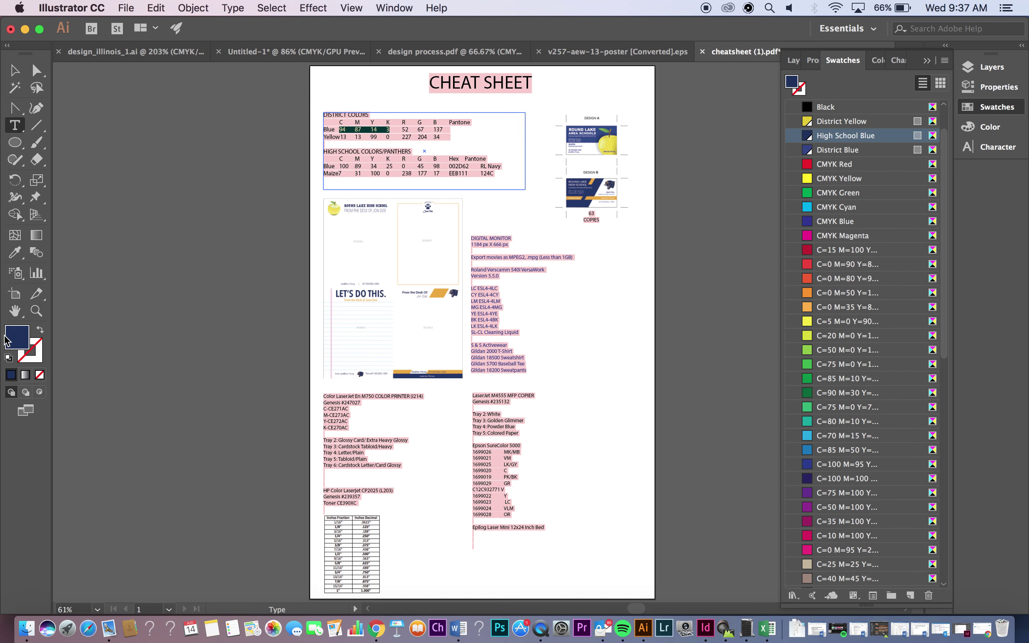
Try a bright yellow for the fill in the Color Picker, then cancel, leaving the fill unchanged
{"action": "double_click", "coordinate": [17, 346]}
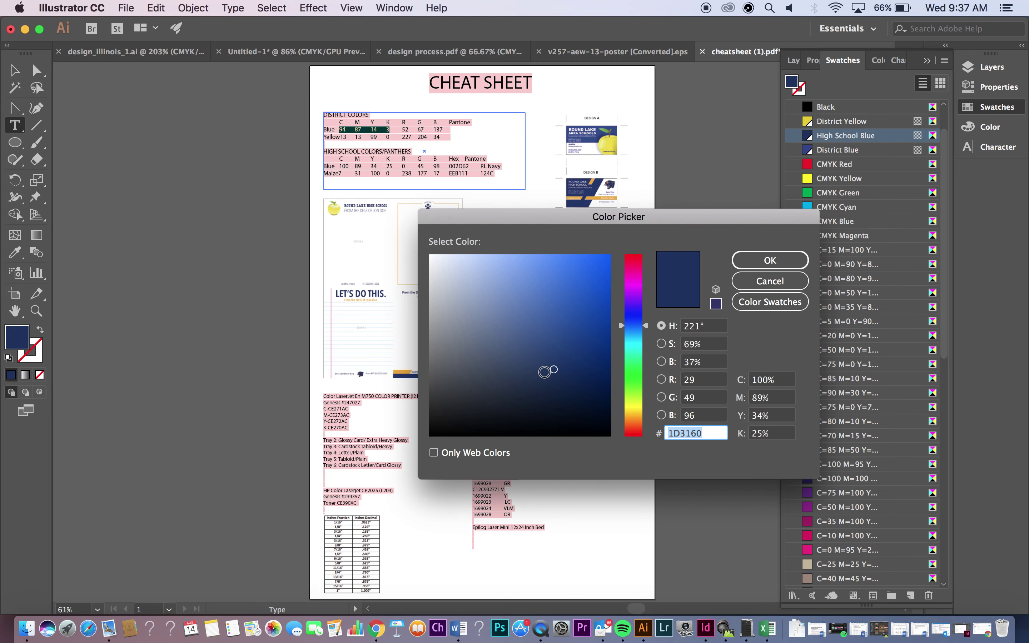
{"action": "left_click", "coordinate": [633, 409]}
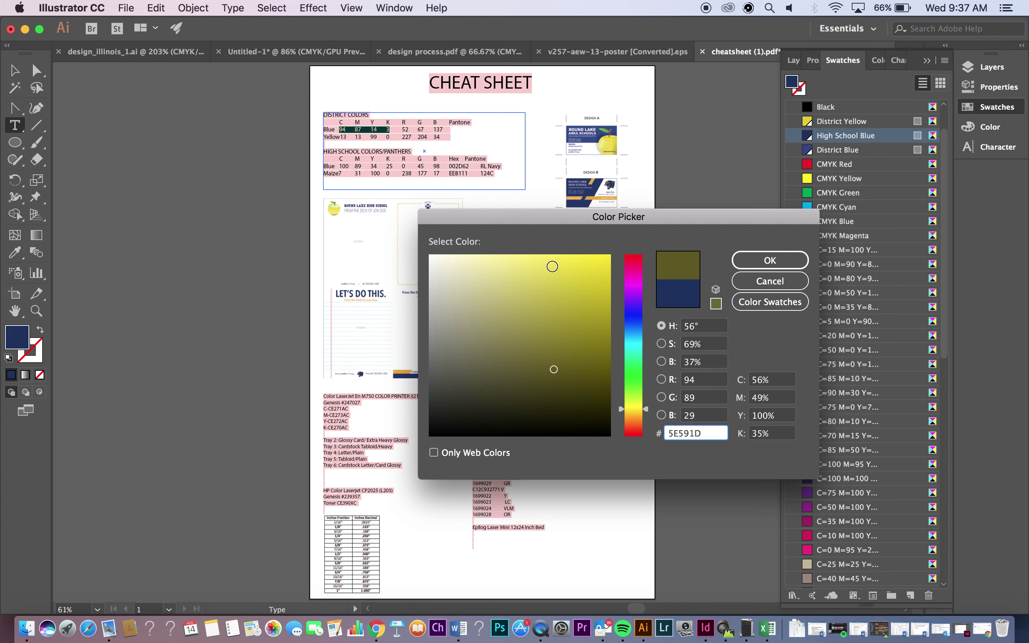
{"action": "left_click", "coordinate": [546, 262]}
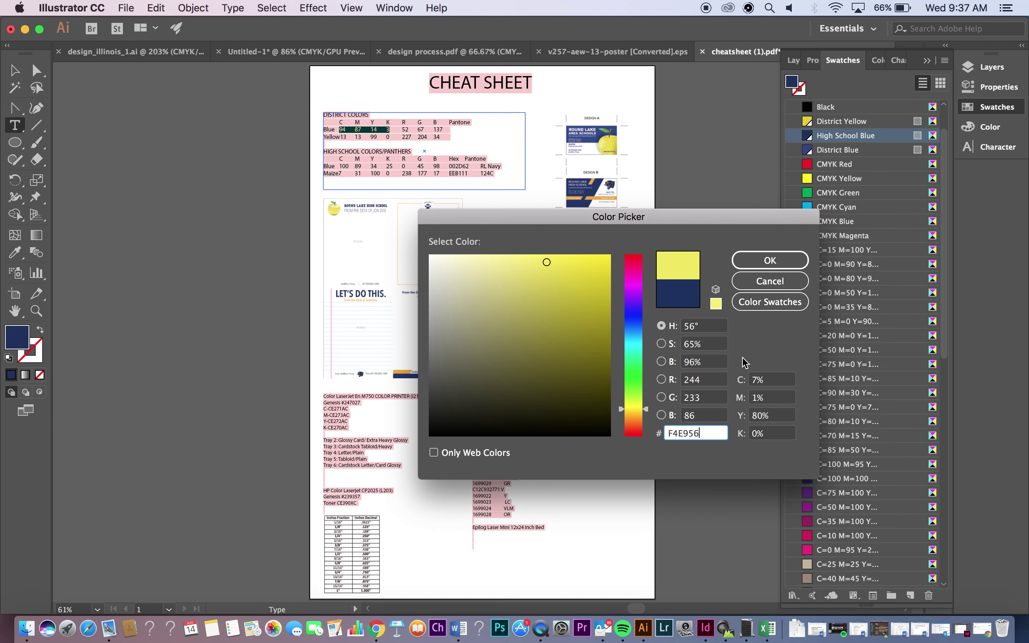
{"action": "left_click", "coordinate": [770, 283]}
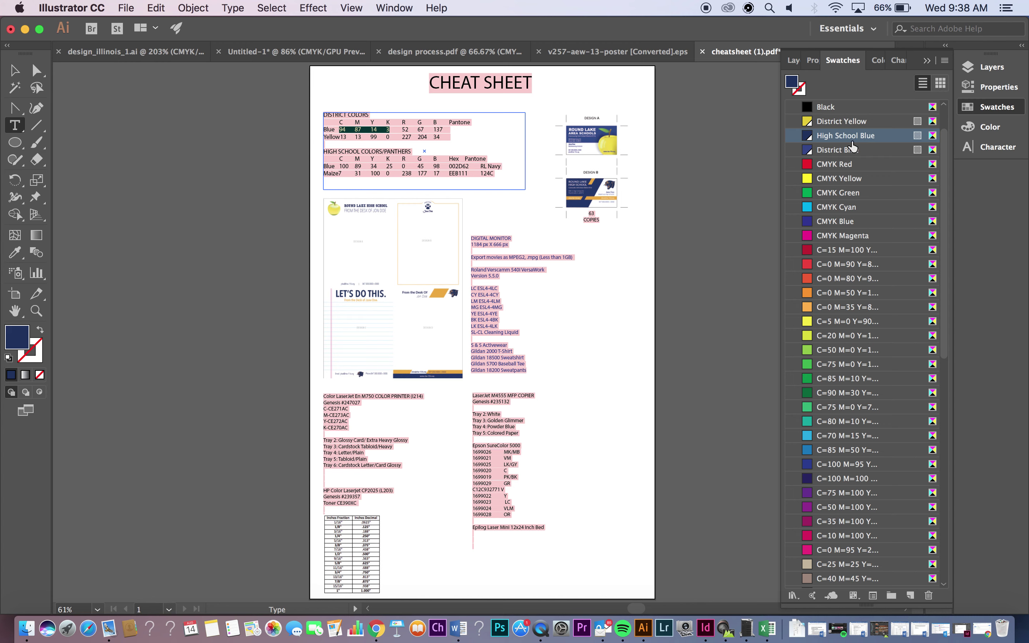